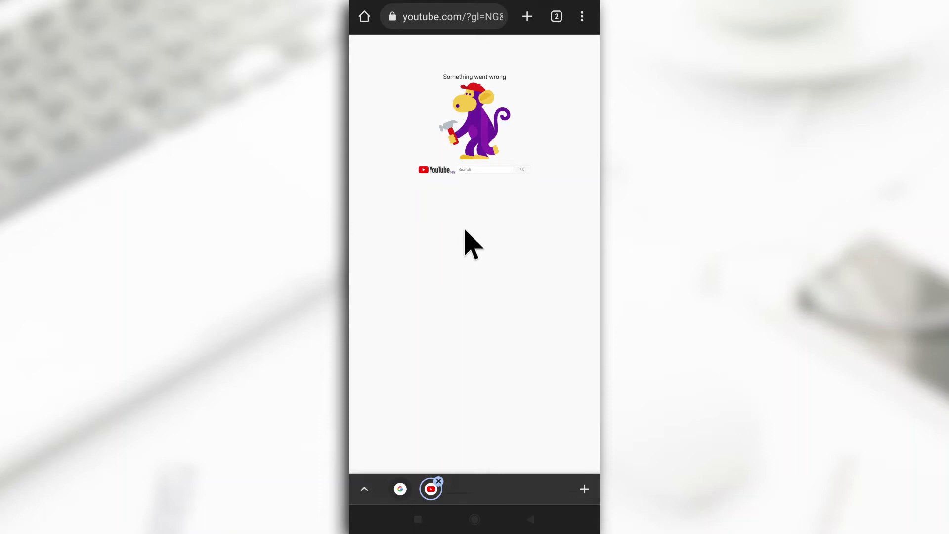
- Retry reloading YouTube, then open Chrome's Settings and go to Site settings
{"action": "left_click", "coordinate": [583, 17]}
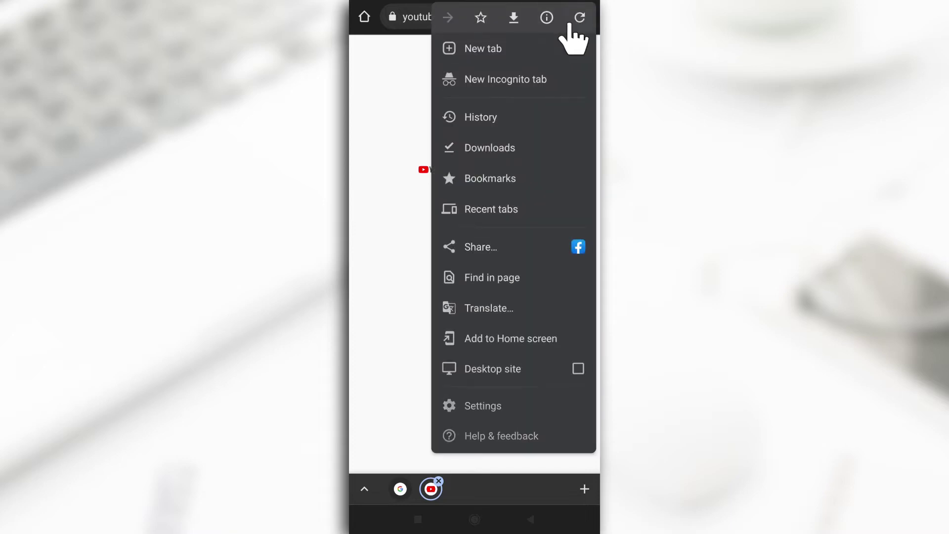
{"action": "left_click", "coordinate": [578, 17]}
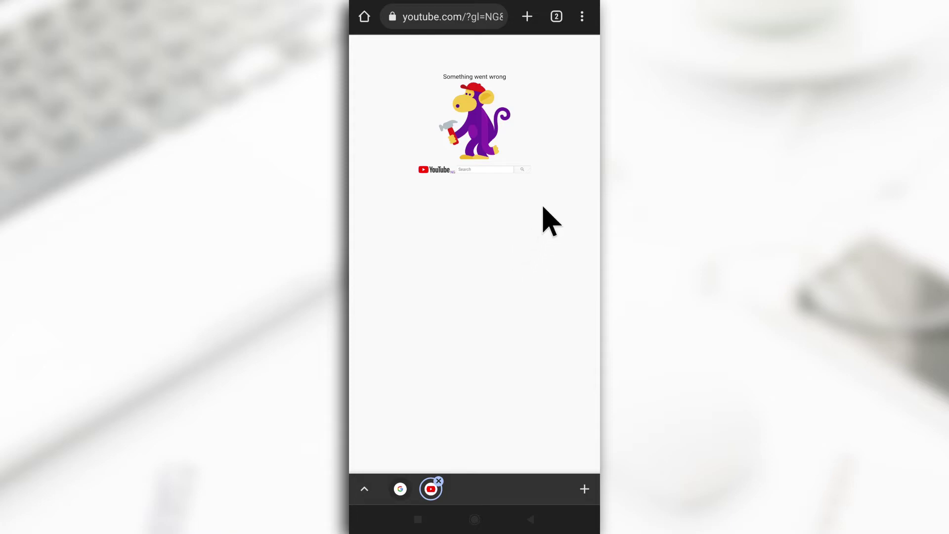
{"action": "left_click", "coordinate": [583, 17]}
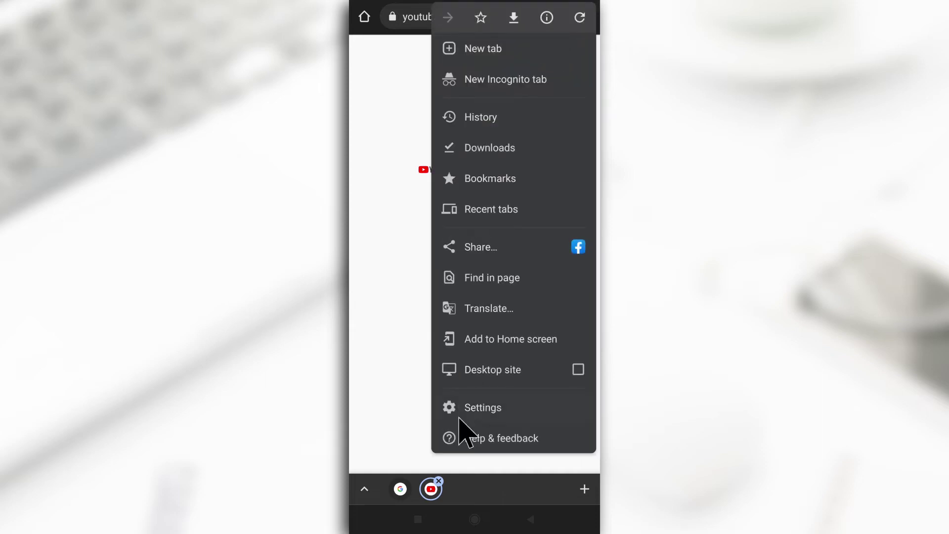
{"action": "left_click", "coordinate": [476, 412]}
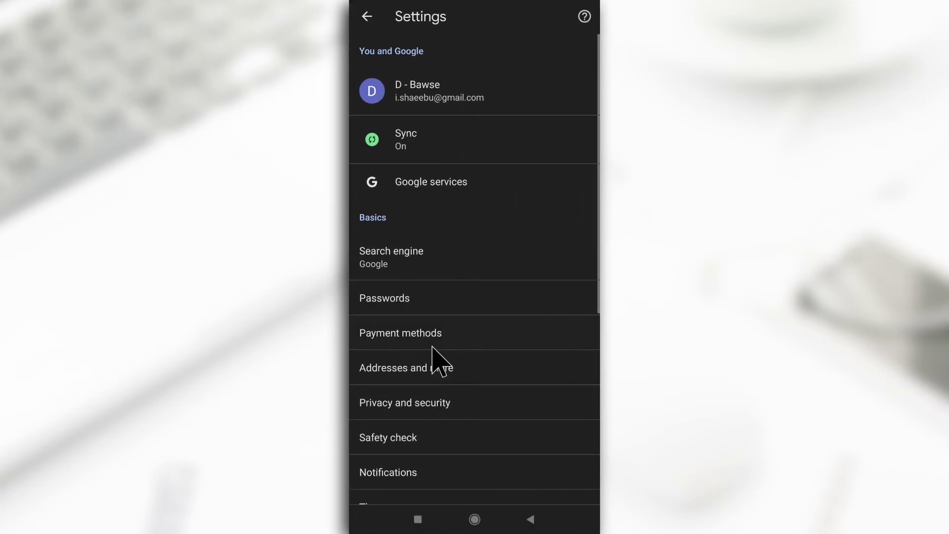
{"action": "scroll", "coordinate": [438, 360], "scroll_direction": "down", "scroll_amount": 1}
{"action": "scroll", "coordinate": [438, 359], "scroll_direction": "down", "scroll_amount": 2}
{"action": "scroll", "coordinate": [436, 356], "scroll_direction": "down", "scroll_amount": 2}
{"action": "scroll", "coordinate": [435, 356], "scroll_direction": "down", "scroll_amount": 2}
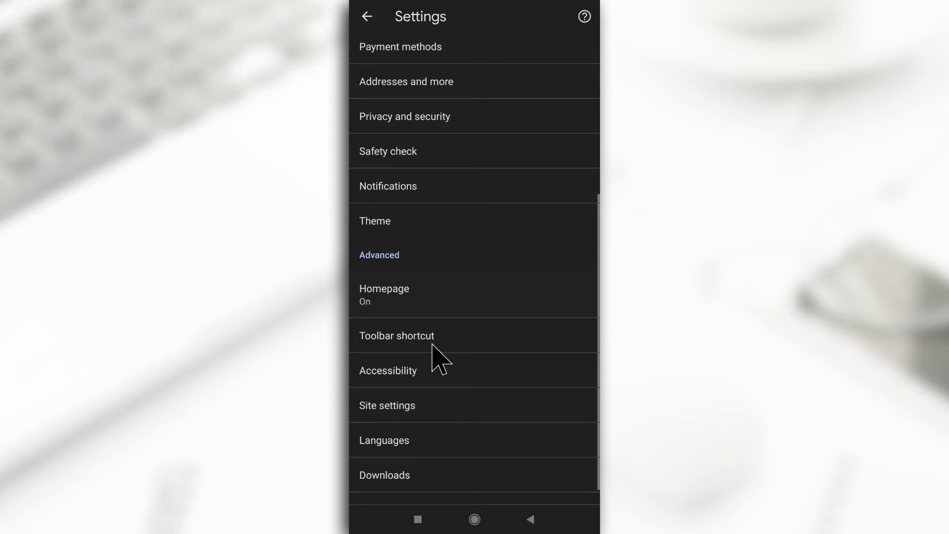
{"action": "scroll", "coordinate": [435, 356], "scroll_direction": "down", "scroll_amount": 1}
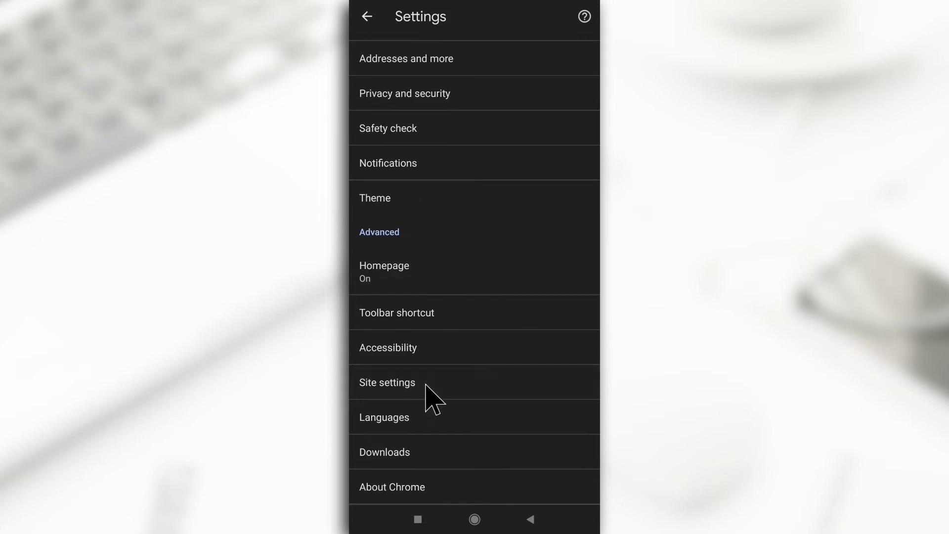
{"action": "left_click", "coordinate": [434, 386]}
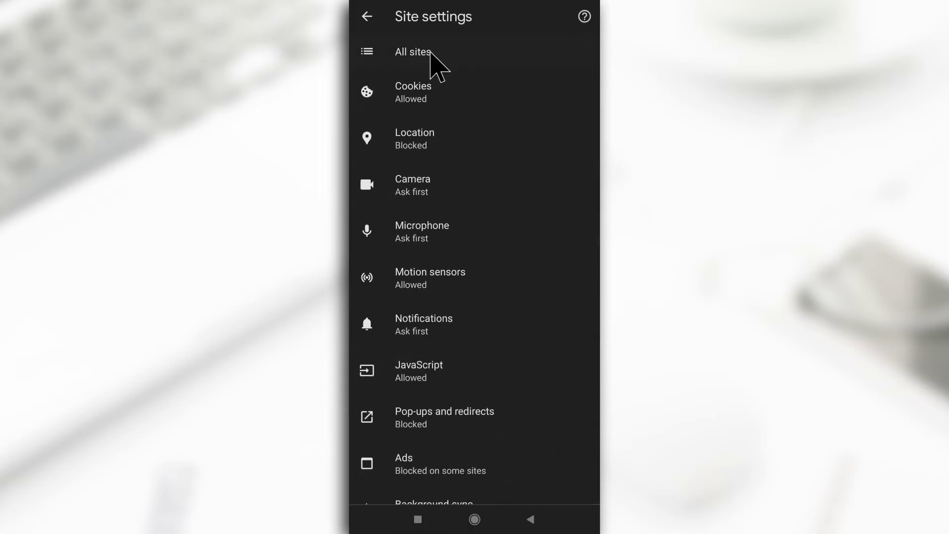
- Open All sites and search the stored sites for 'you'
{"action": "left_click", "coordinate": [432, 54]}
{"action": "left_click", "coordinate": [558, 17]}
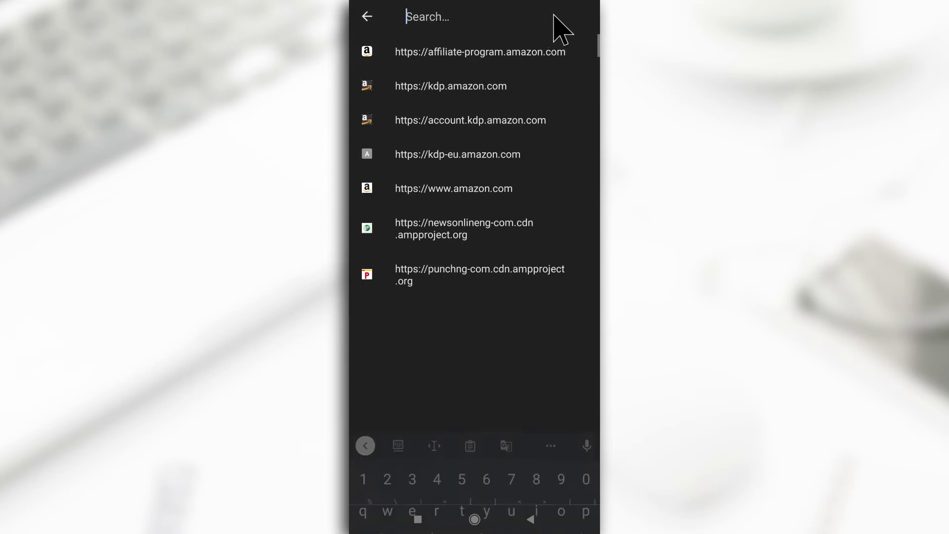
{"action": "type", "text": "you"}
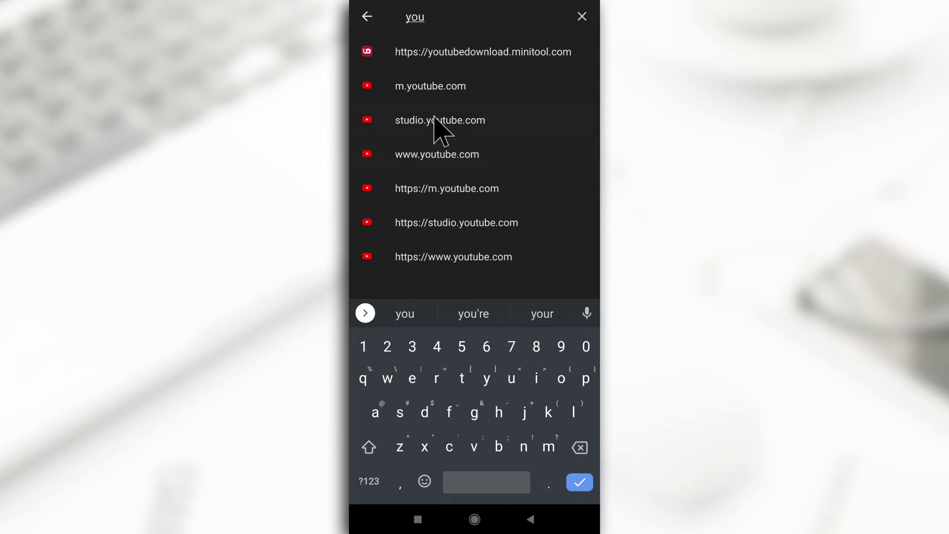
- Clear and reset m.youtube.com's data and permissions, then return to Site settings
{"action": "left_click", "coordinate": [461, 95]}
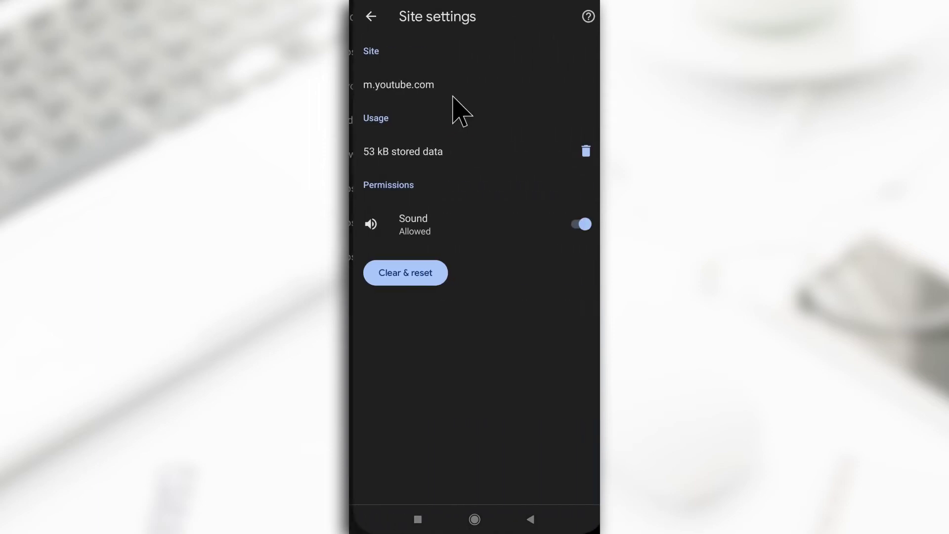
{"action": "left_click", "coordinate": [408, 275]}
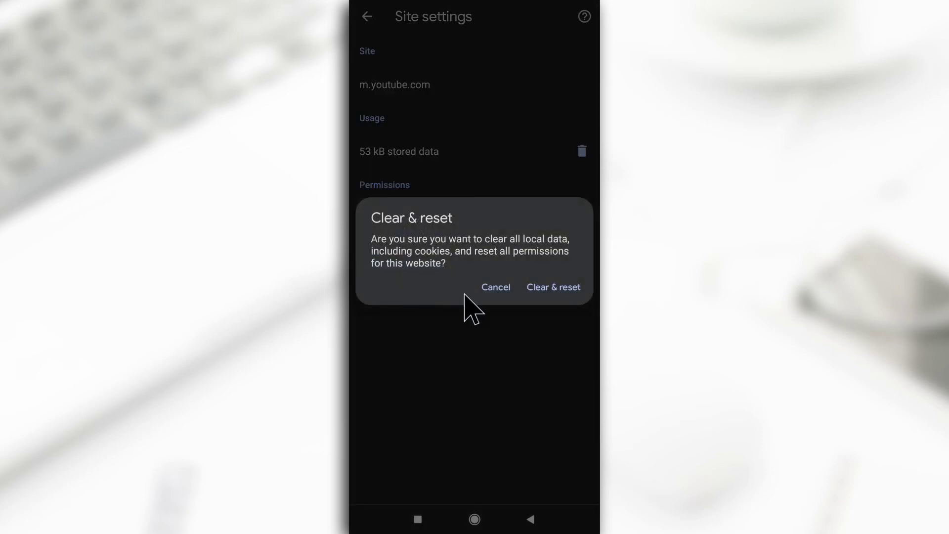
{"action": "left_click", "coordinate": [548, 293]}
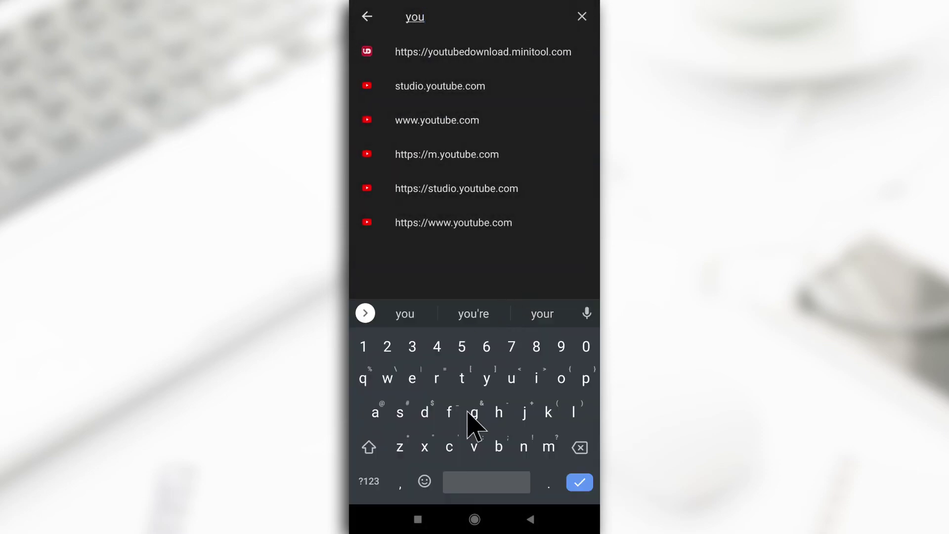
{"action": "left_click", "coordinate": [531, 521]}
{"action": "left_click", "coordinate": [531, 521]}
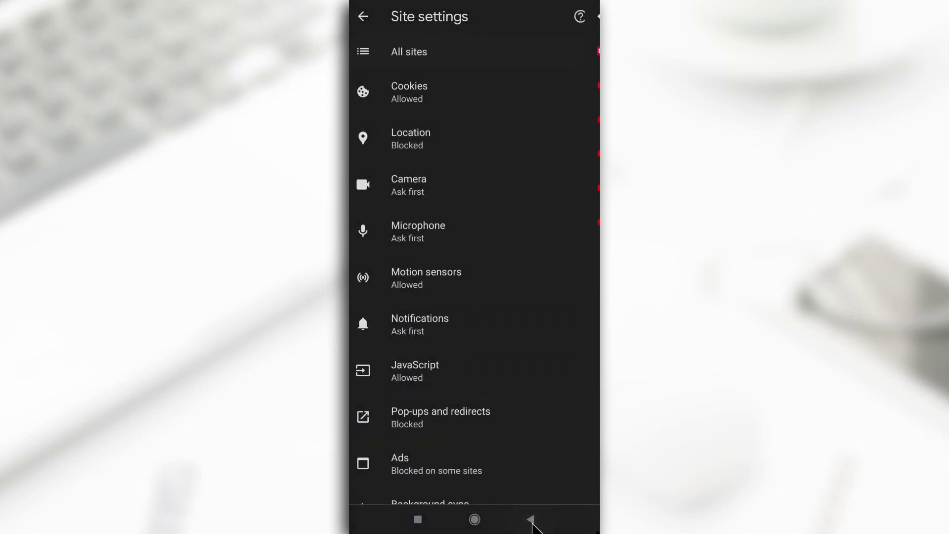
- Exit Settings back to the YouTube tab and reload it from the three-dot menu
{"action": "left_click", "coordinate": [531, 521]}
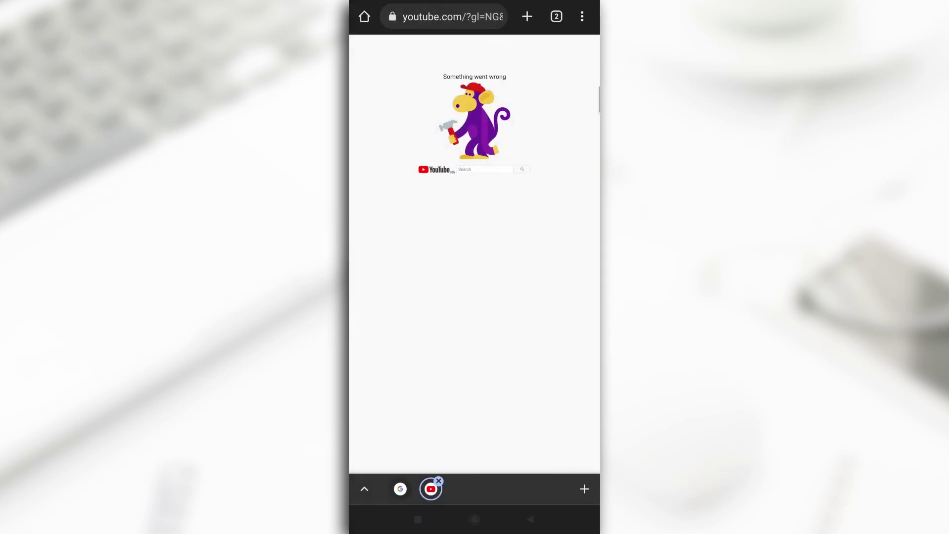
{"action": "left_click", "coordinate": [583, 18]}
{"action": "left_click", "coordinate": [583, 18]}
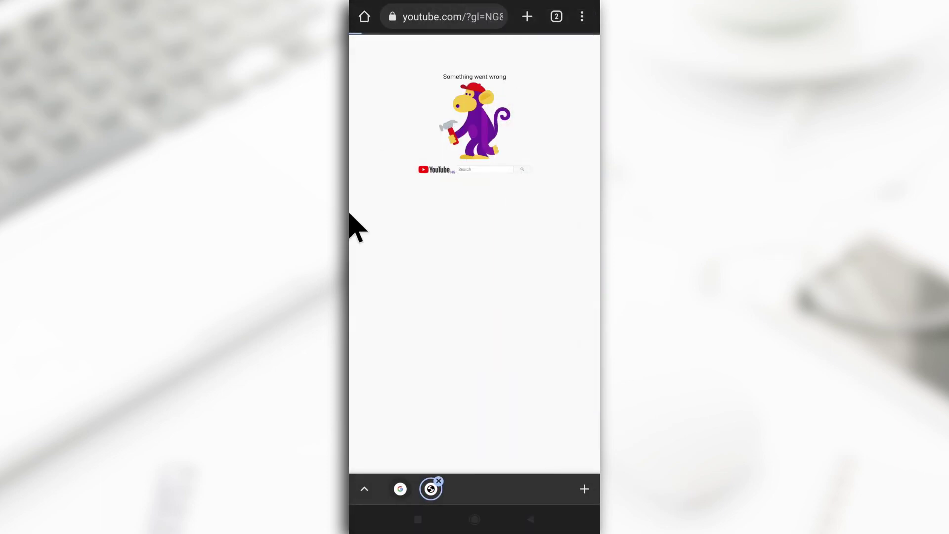